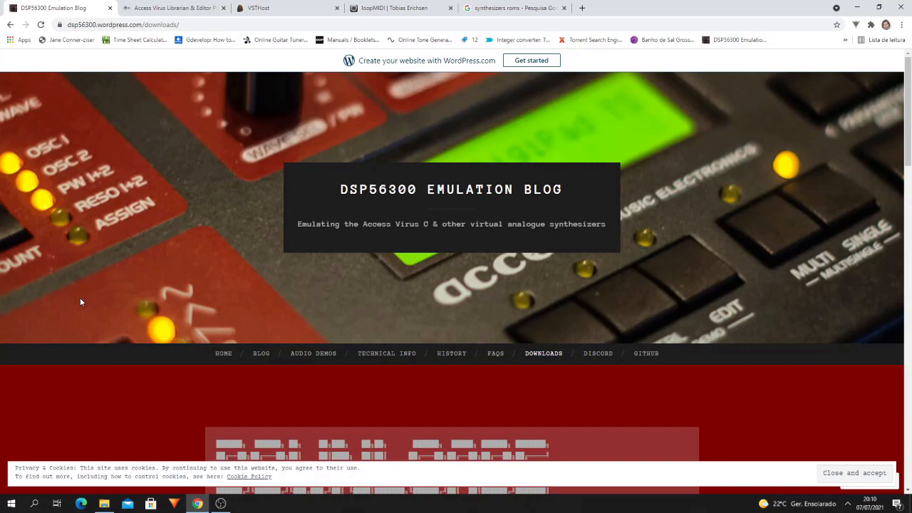
# Step: Review the CPU requirements and the emulator download links on the DSP56300 Emulation Blog's downloads page
pyautogui.scroll(-5, 80, 302)
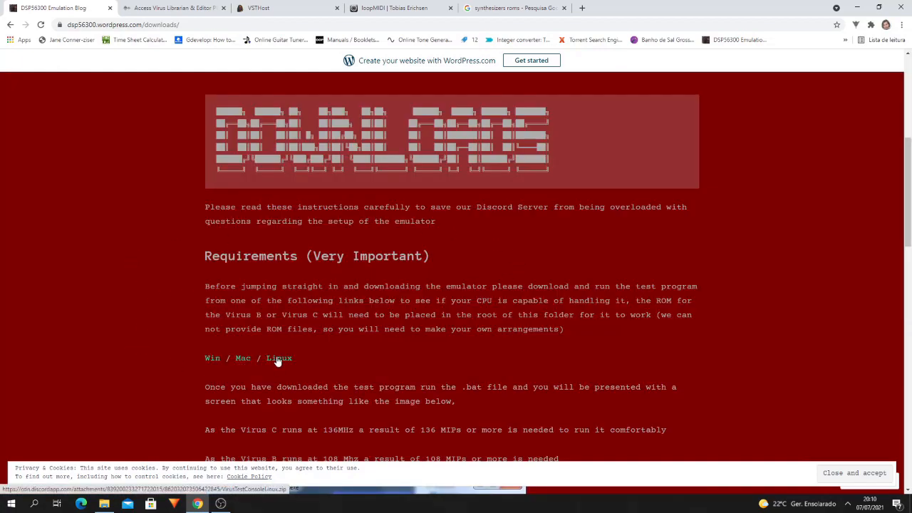
pyautogui.scroll(-2, 165, 344)
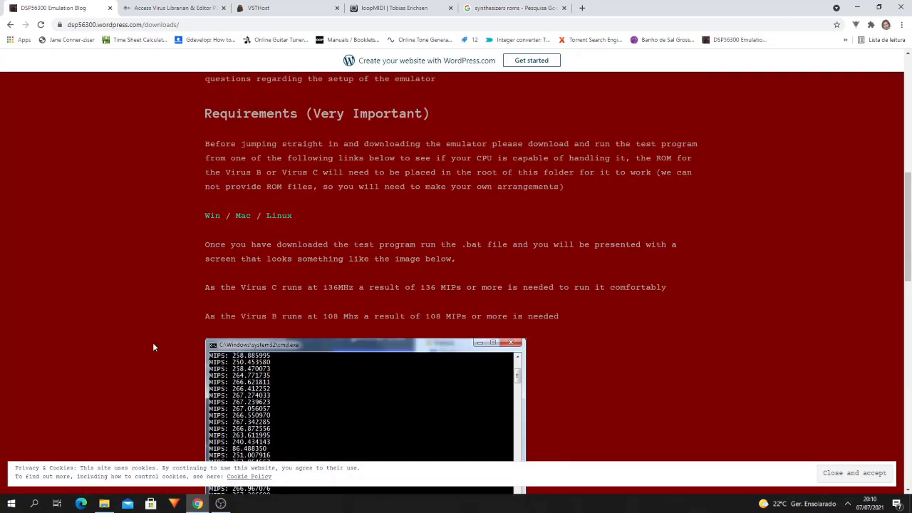
pyautogui.scroll(-4, 153, 347)
pyautogui.scroll(-2, 153, 347)
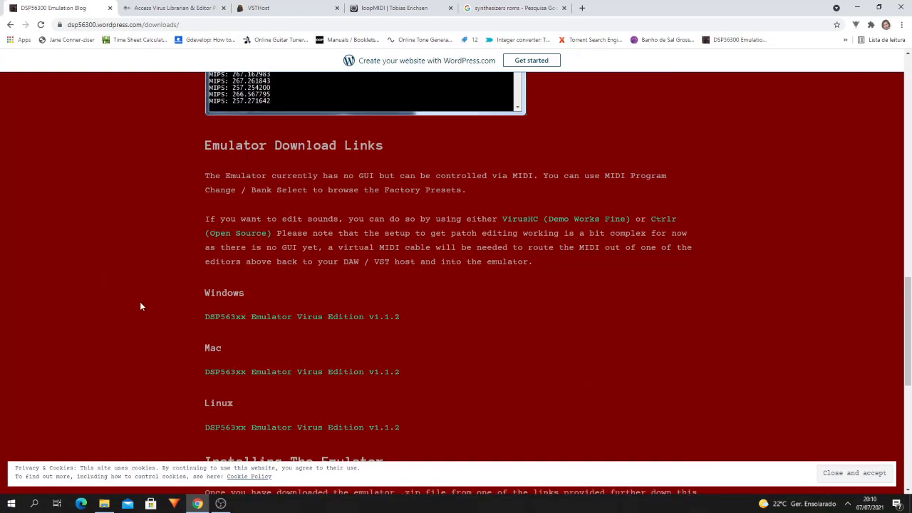
pyautogui.scroll(-1, 281, 248)
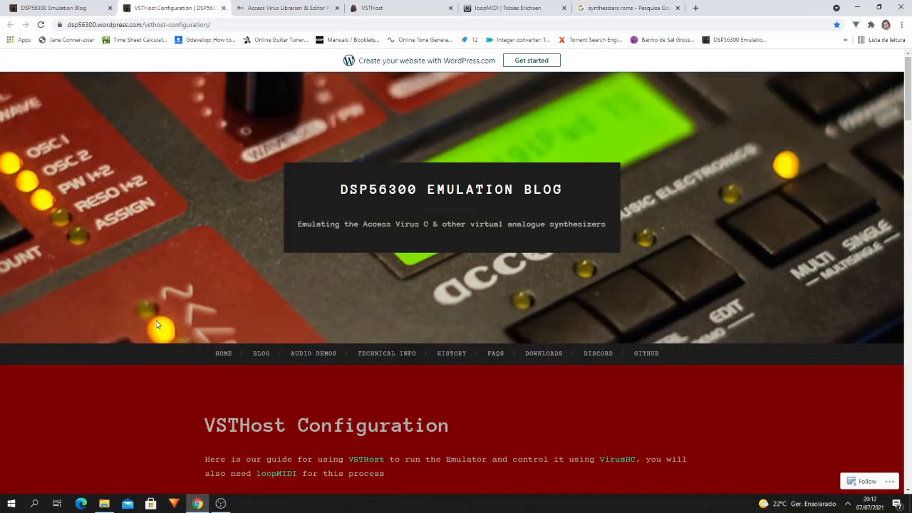
# Step: Read the opening of the VSTHost Configuration guide and examine the download files on the VSTHost page
pyautogui.scroll(-2, 157, 325)
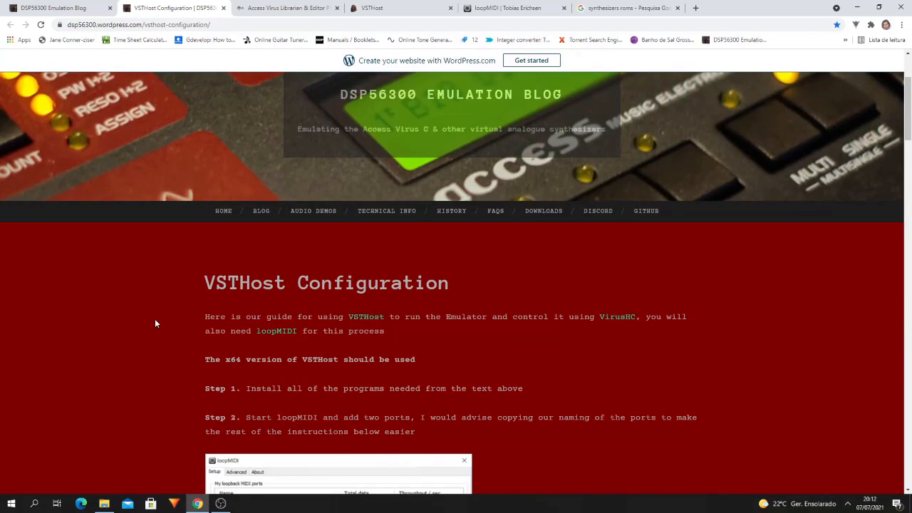
pyautogui.click(372, 8)
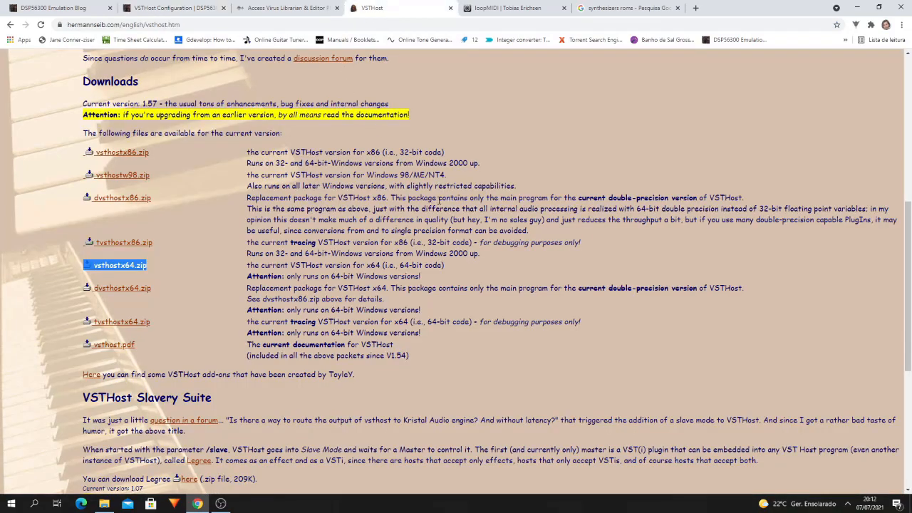
pyautogui.scroll(6, 351, 250)
pyautogui.scroll(-5, 351, 250)
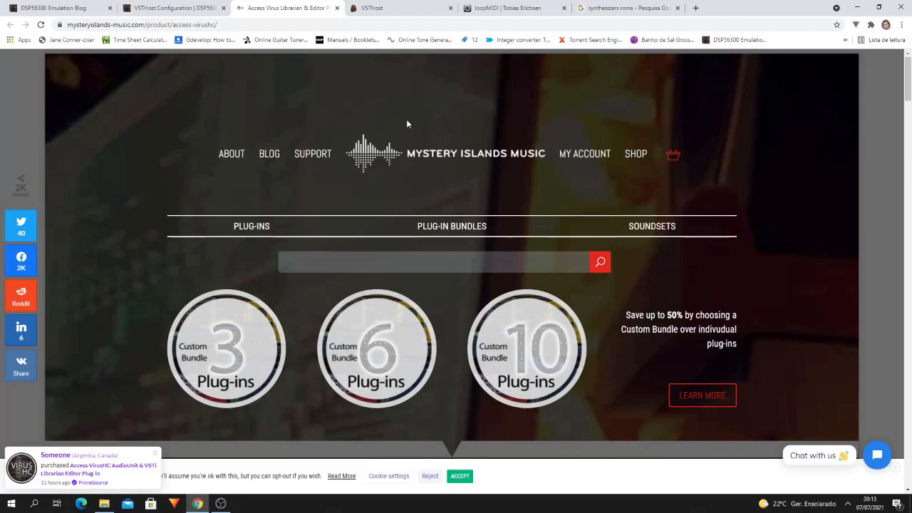
# Step: Examine the Access VirusHC demo downloads and the loopMIDI download page
pyautogui.scroll(-6, 428, 150)
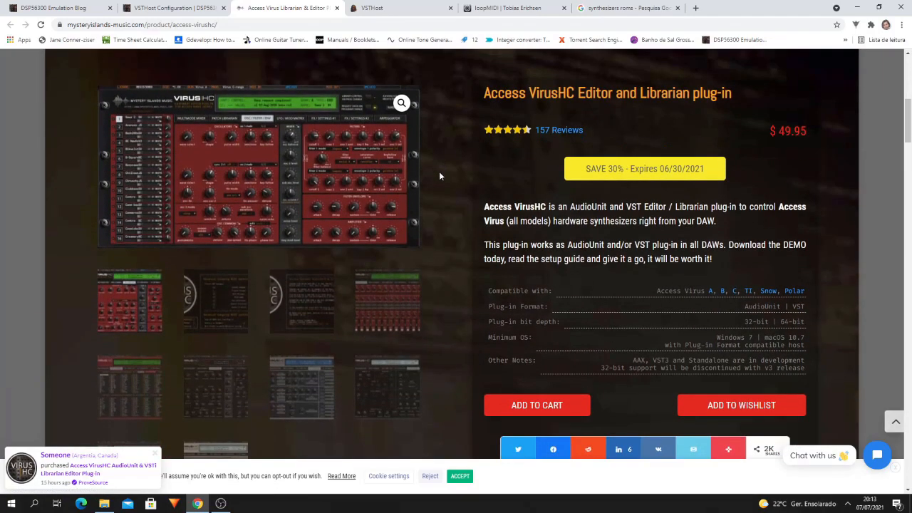
pyautogui.scroll(-7, 440, 175)
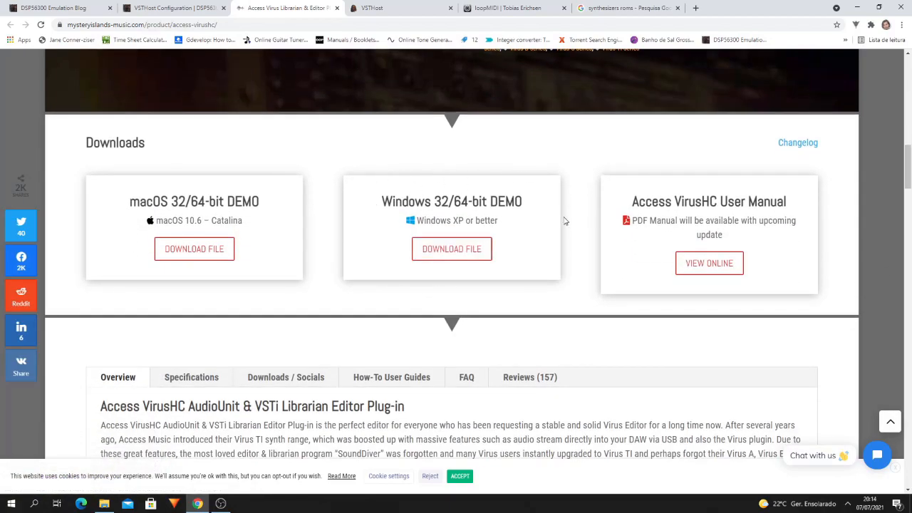
pyautogui.click(503, 8)
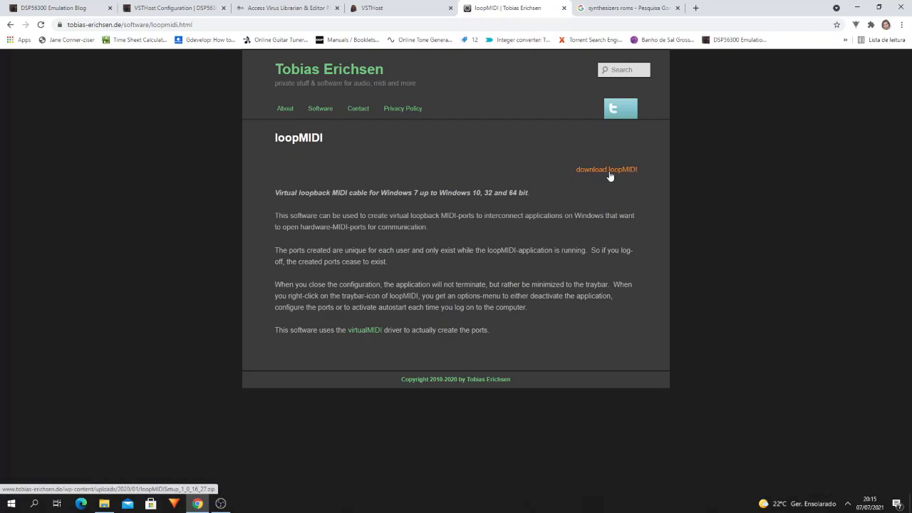
# Step: Return to the emulation blog's page, minimize the browser and bring up the running loopMIDI configuration window
pyautogui.click(53, 7)
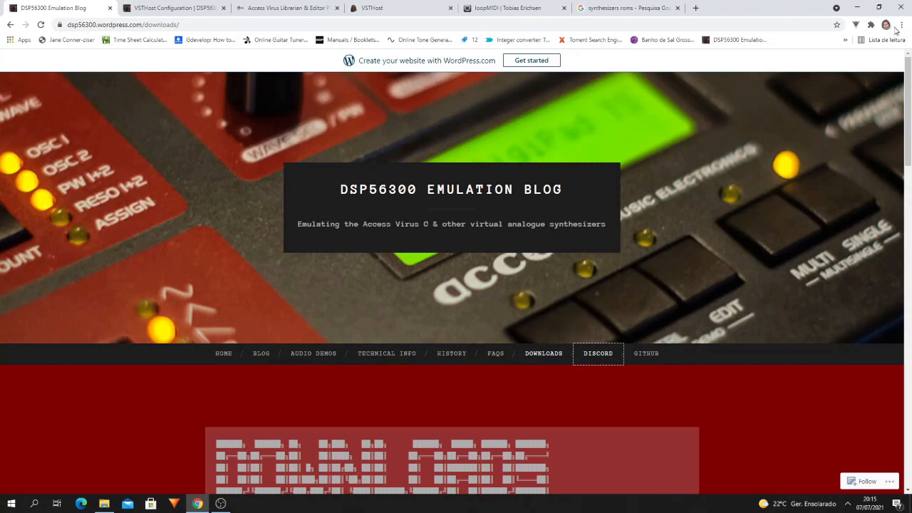
pyautogui.click(856, 8)
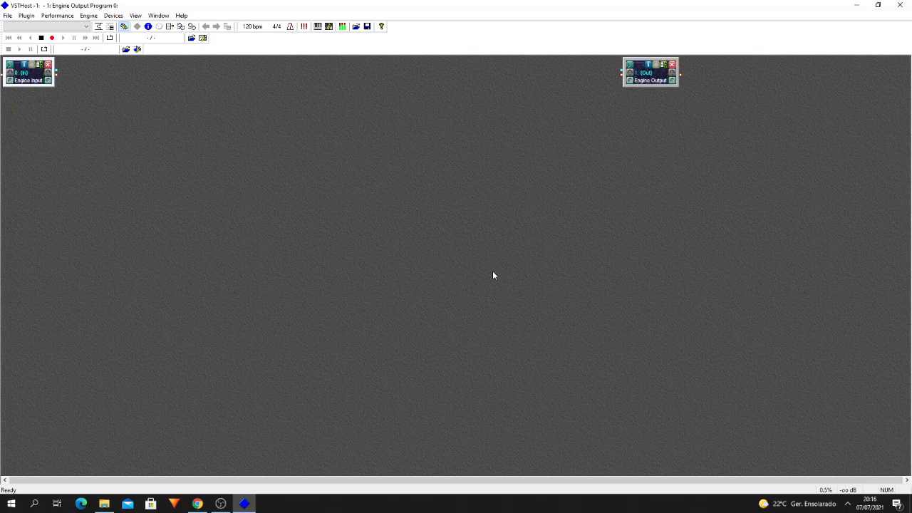
pyautogui.click(847, 503)
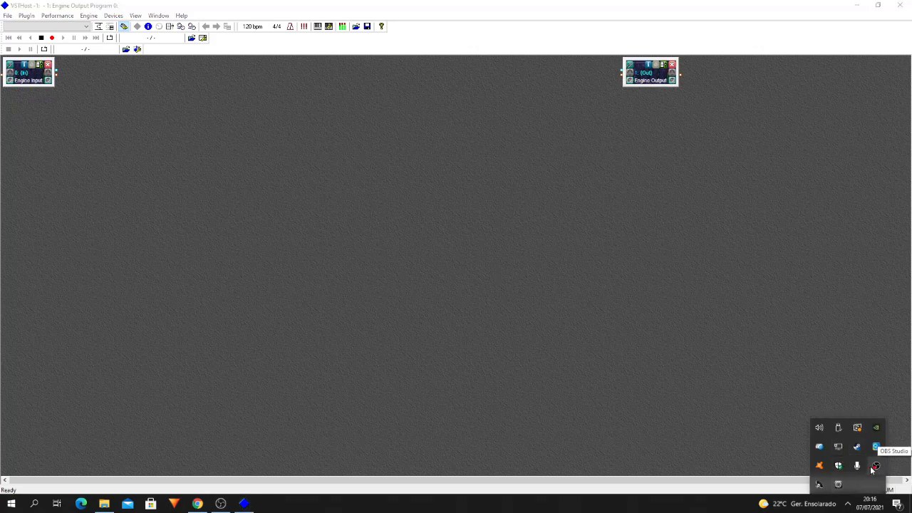
pyautogui.click(839, 487)
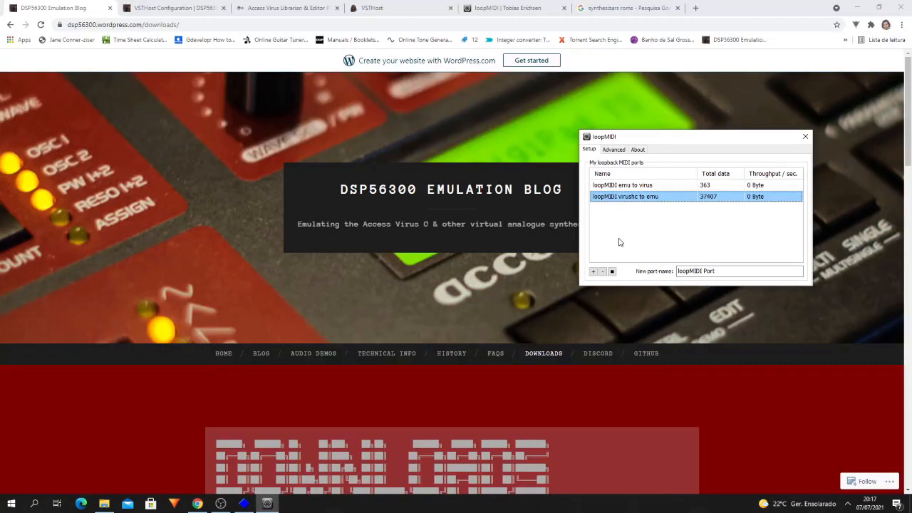
# Step: Add a loopback port named loopMIDI Port and enter loopport as the name for another new port
pyautogui.click(593, 272)
pyautogui.click(720, 271)
pyautogui.moveTo(724, 270); pyautogui.dragTo(690, 272)
pyautogui.press('BackSpace')
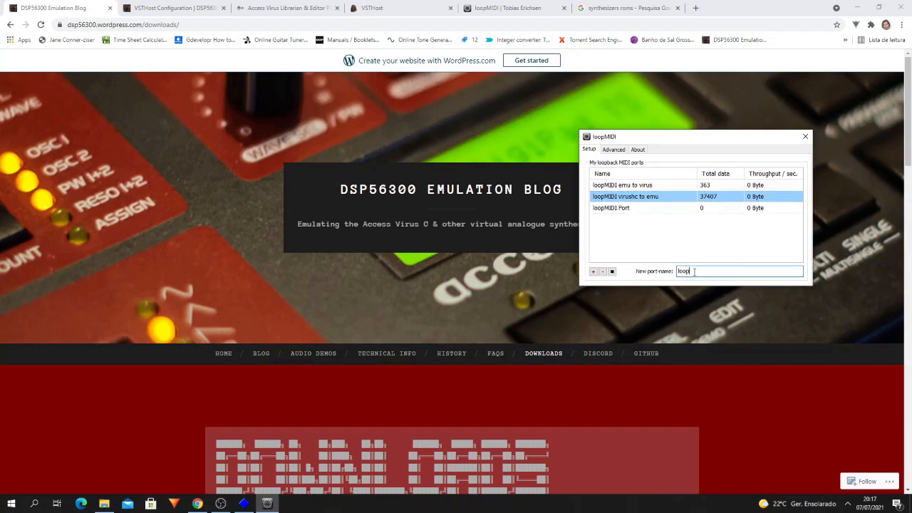
pyautogui.write('por')
pyautogui.click(649, 231)
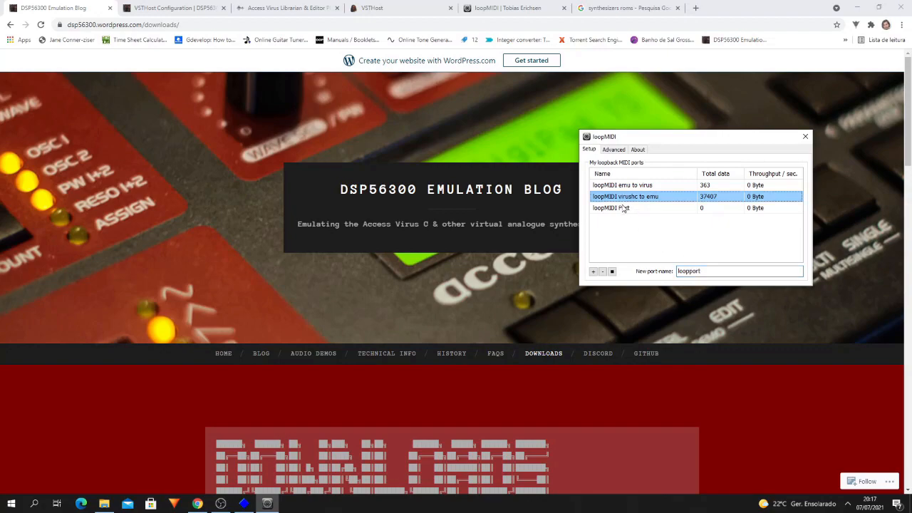
# Step: Delete the extra loopMIDI Port entry from the loopback MIDI ports
pyautogui.click(625, 208)
pyautogui.click(709, 271)
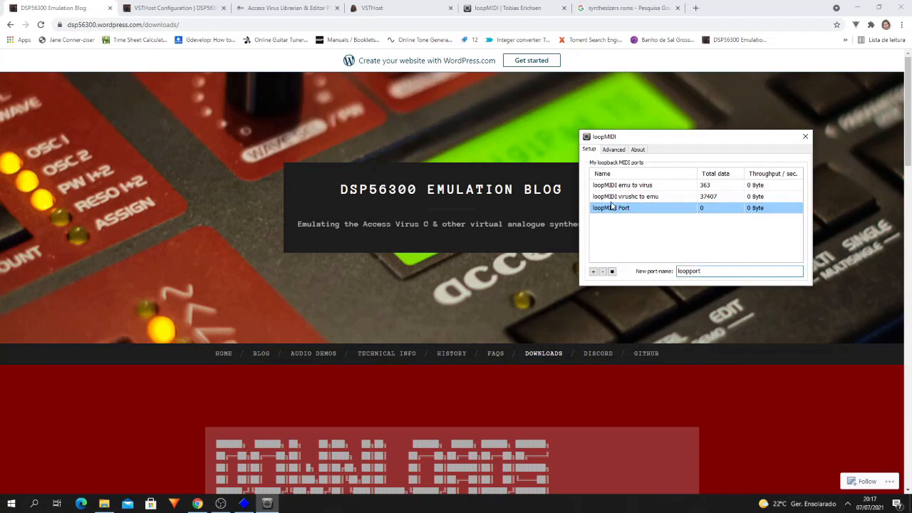
pyautogui.click(603, 272)
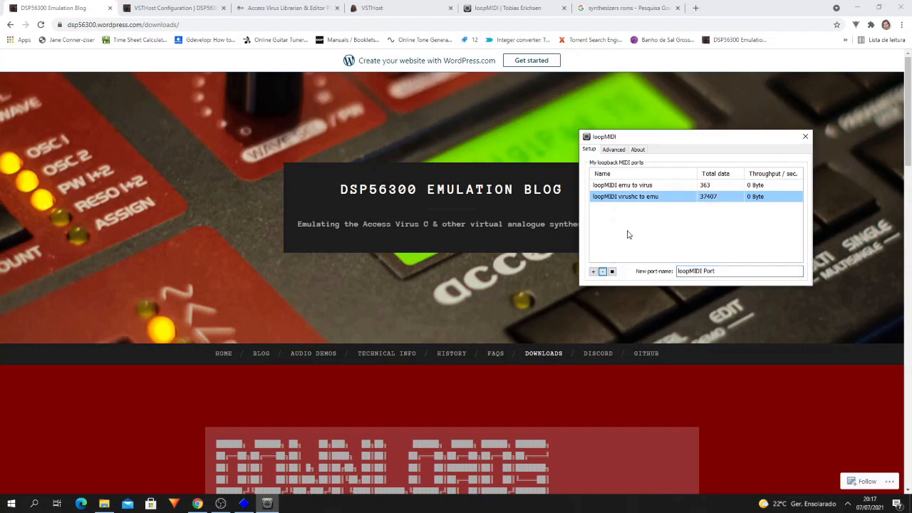
# Step: Switch to VSTHost and confirm MIDI inputs USB Keystation 88es and loopMIDI virushc to emu, with loopMIDI emu to virus as output
pyautogui.click(424, 272)
pyautogui.click(244, 504)
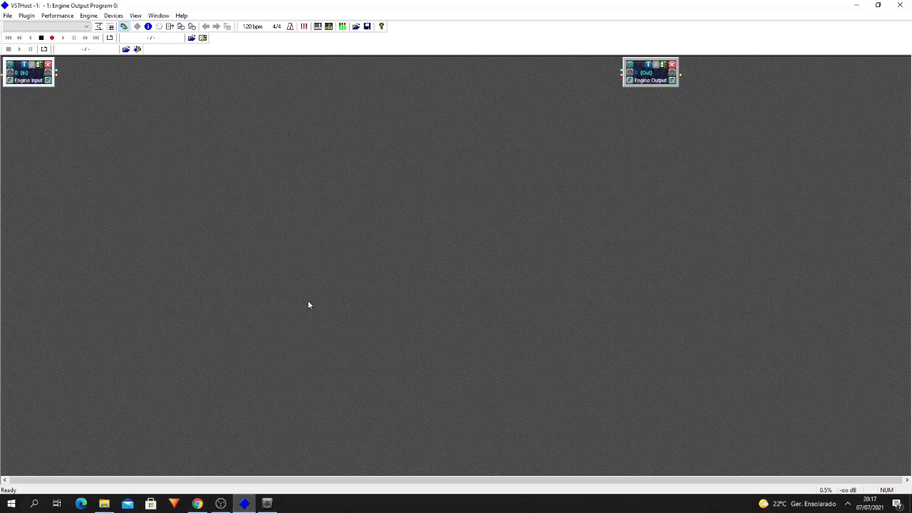
pyautogui.click(113, 14)
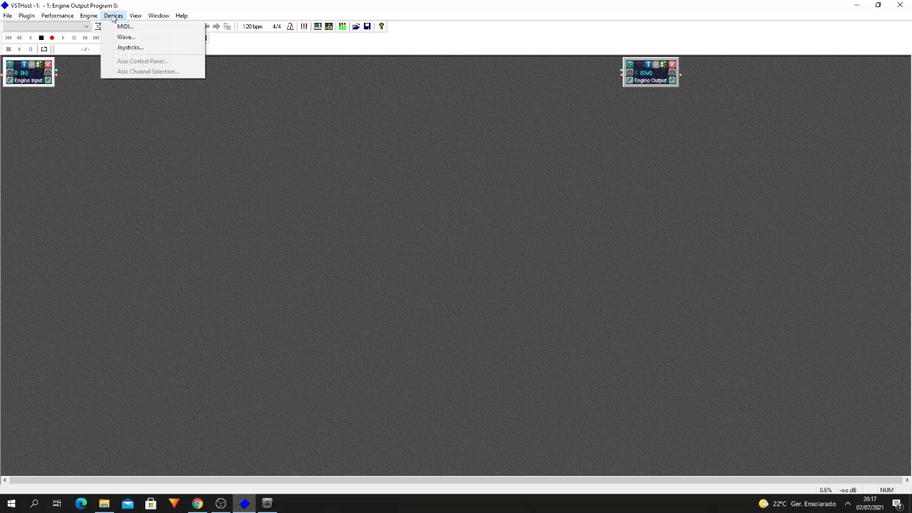
pyautogui.click(123, 27)
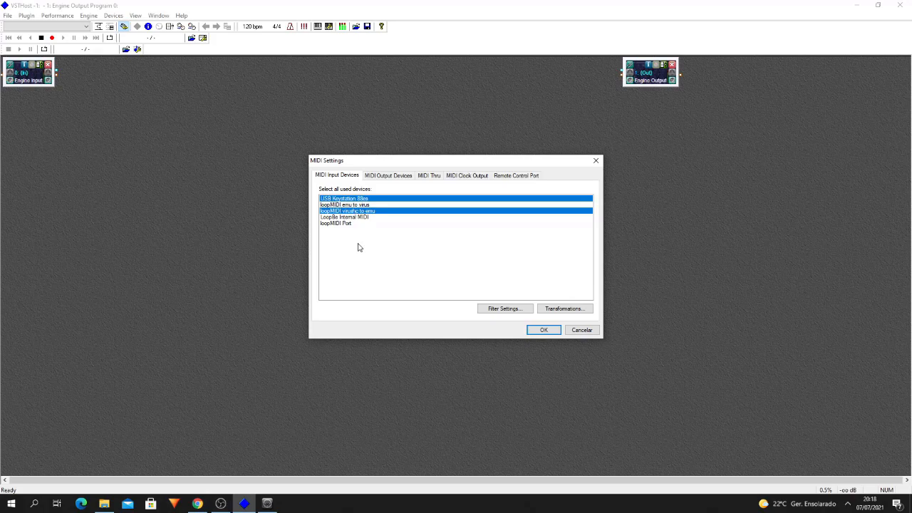
pyautogui.click(396, 177)
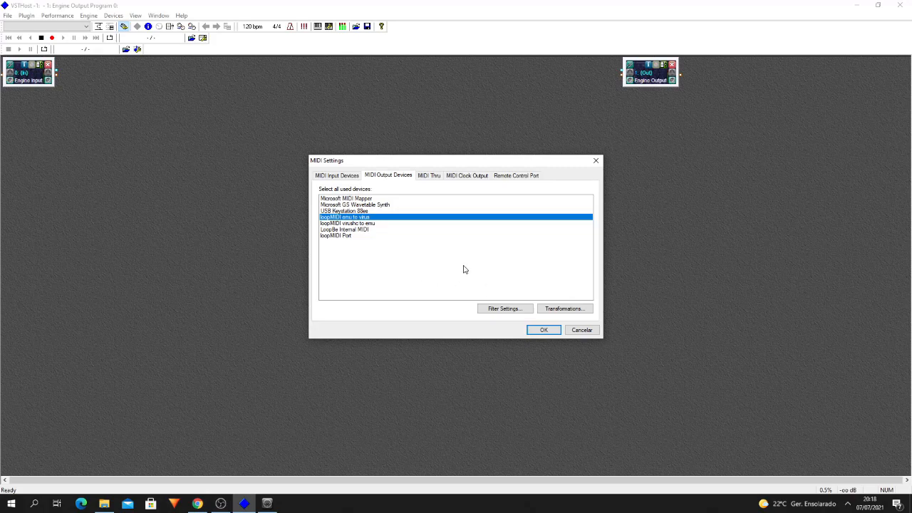
pyautogui.click(542, 332)
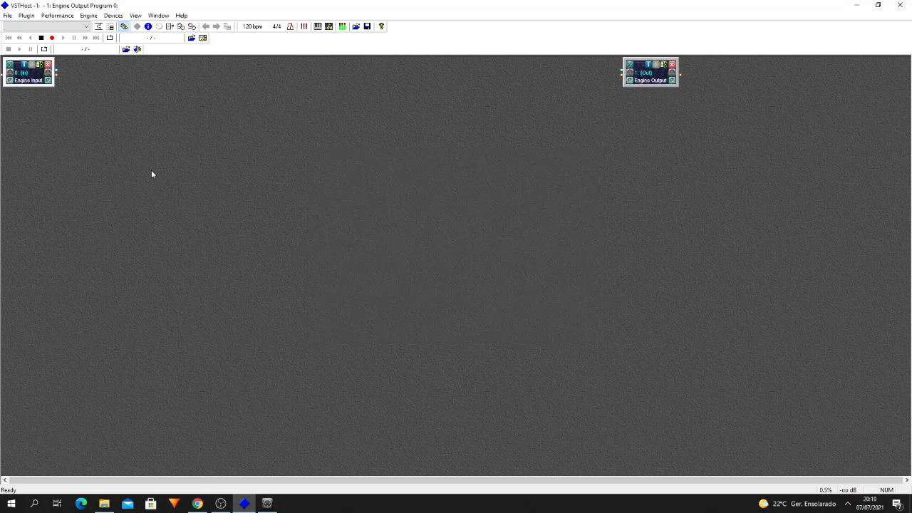
# Step: Load the plugin VirusEmuVST2x64.dll from the virus emulator folder inside VSTPlugins
pyautogui.click(7, 16)
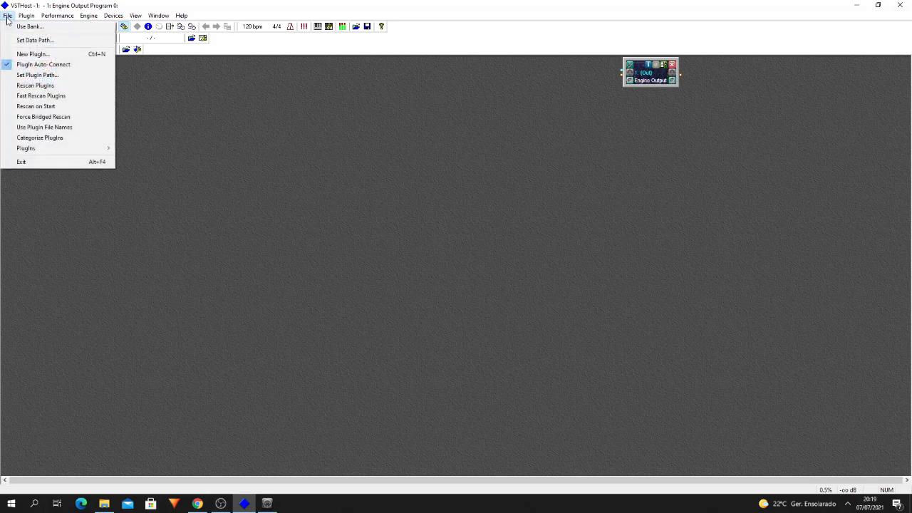
pyautogui.click(32, 54)
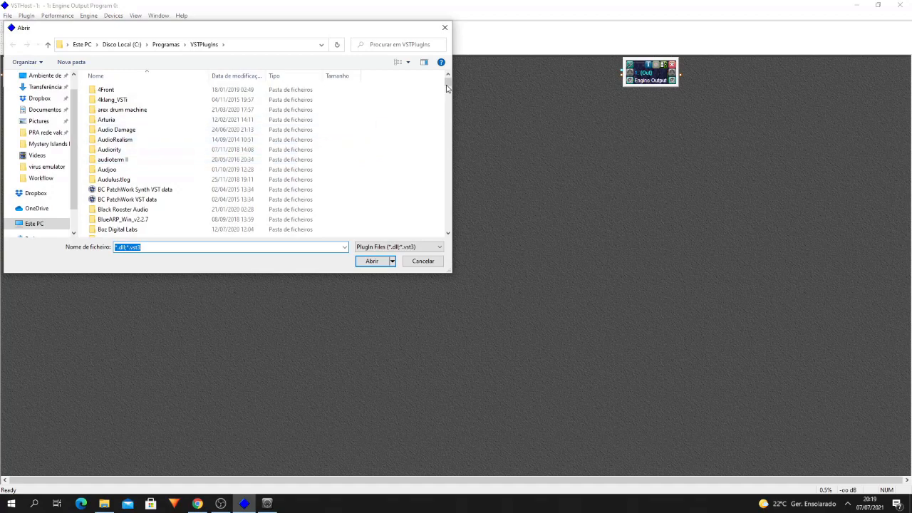
pyautogui.moveTo(448, 84); pyautogui.dragTo(449, 135)
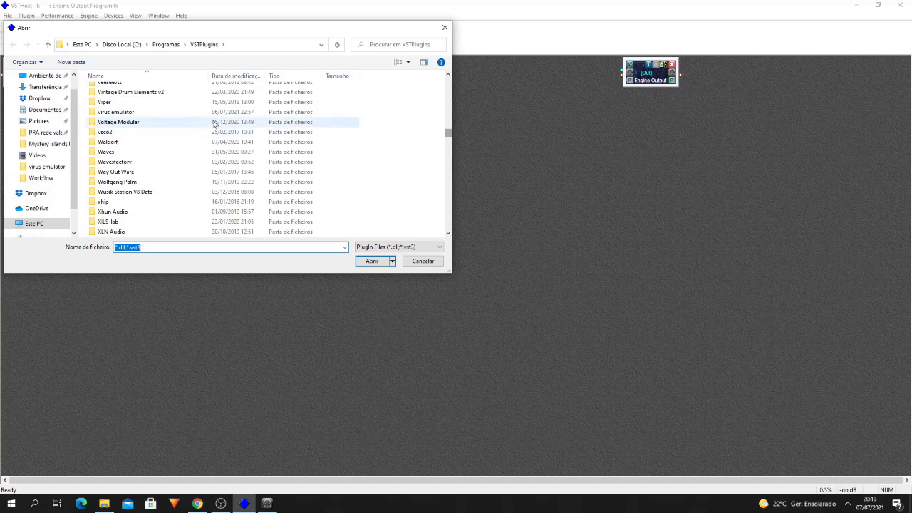
pyautogui.doubleClick(125, 111)
pyautogui.moveTo(246, 28); pyautogui.dragTo(336, 71)
pyautogui.click(214, 133)
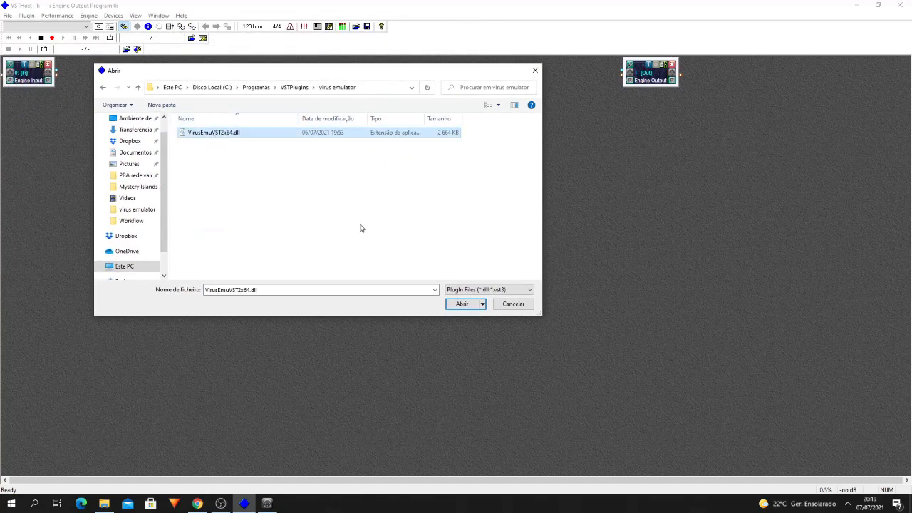
pyautogui.press('Return')
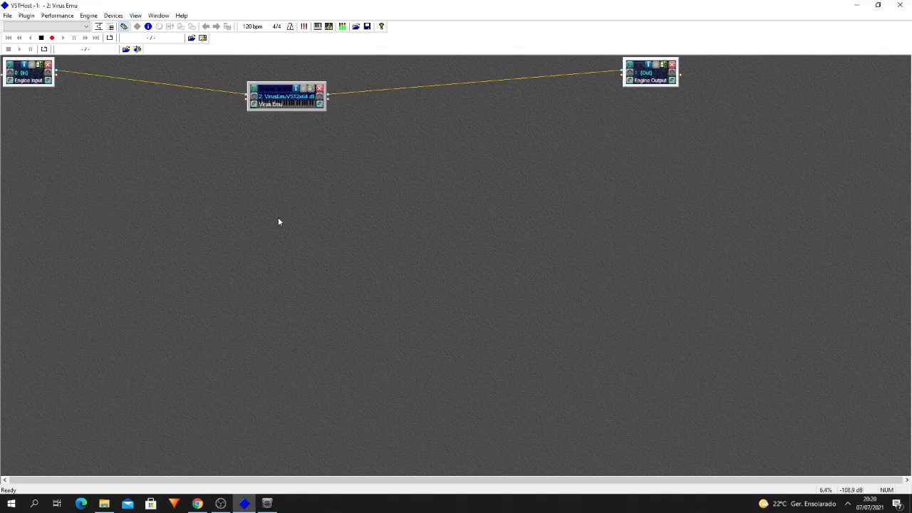
# Step: Load VirusHC Editor v2 x64.dll from Steinberg's VSTPlugins\Mystery Islands Music folder and place its module below the Virus Emu module
pyautogui.click(8, 15)
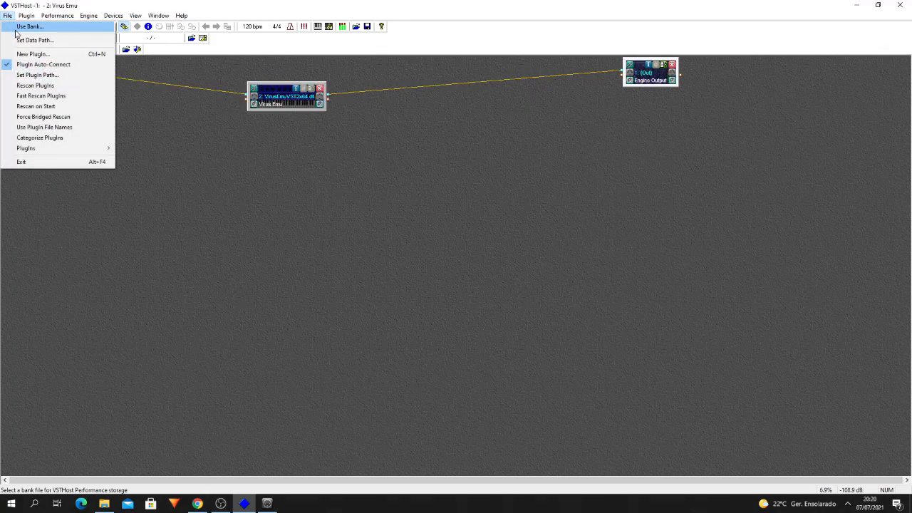
pyautogui.click(21, 55)
pyautogui.click(264, 88)
pyautogui.click(411, 88)
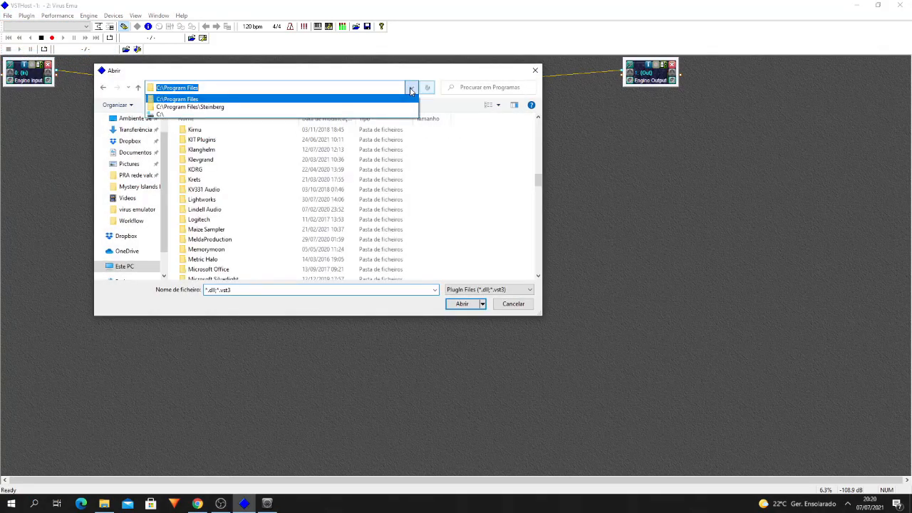
pyautogui.click(316, 106)
pyautogui.doubleClick(228, 136)
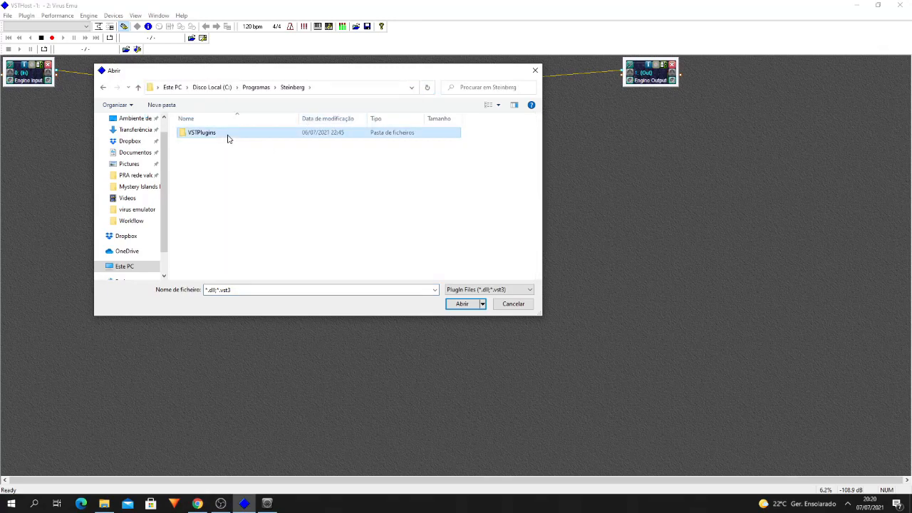
pyautogui.doubleClick(239, 163)
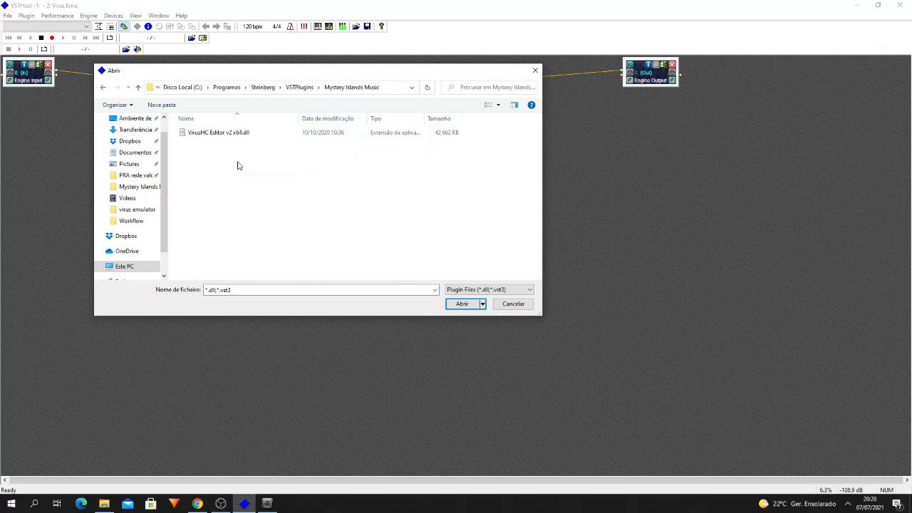
pyautogui.click(221, 134)
pyautogui.click(462, 303)
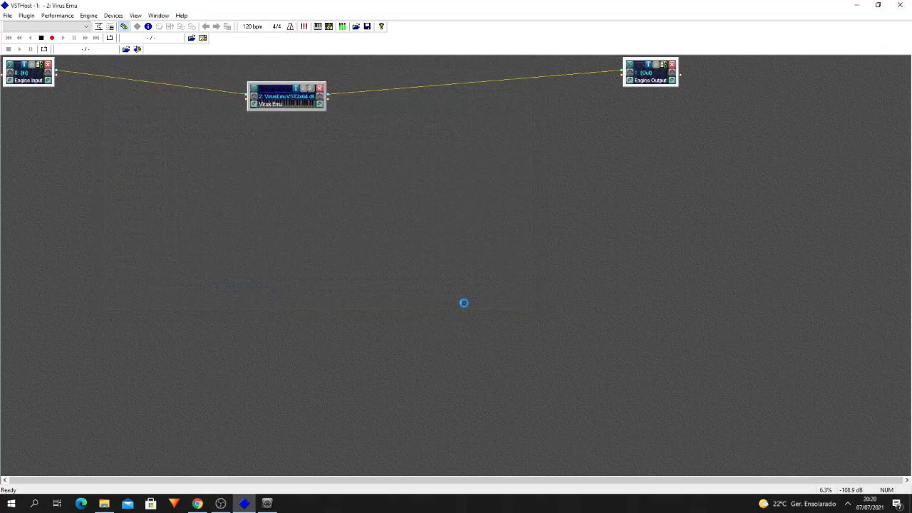
pyautogui.moveTo(67, 105); pyautogui.dragTo(279, 218)
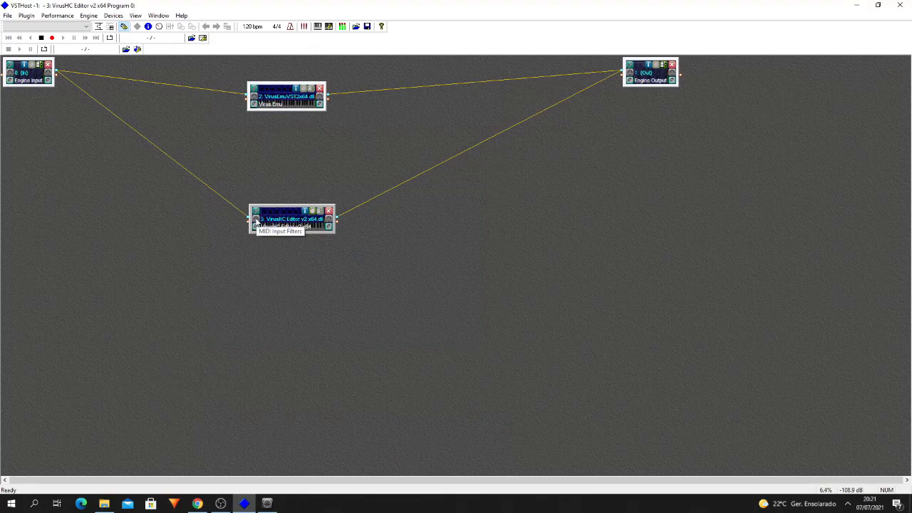
# Step: Deselect all loaded MIDI input and output devices for the VirusHC Editor module and apply the settings
pyautogui.click(255, 221)
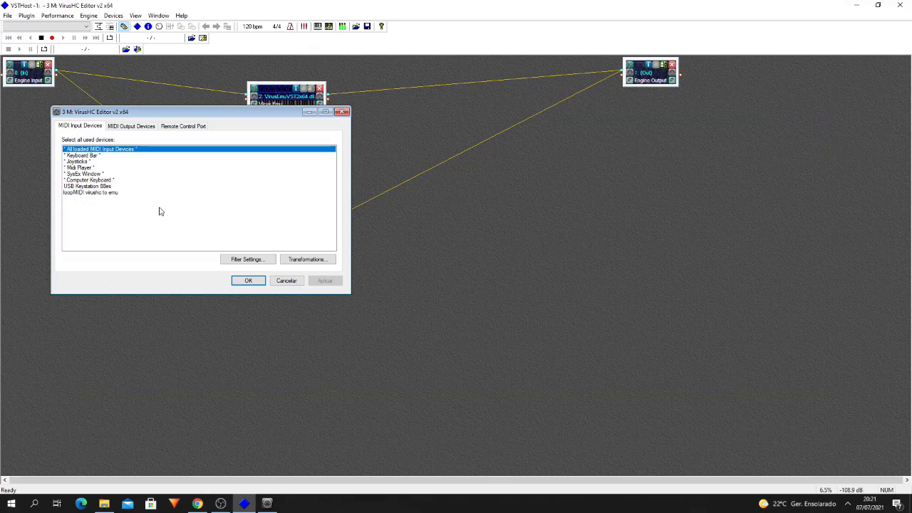
pyautogui.click(120, 153)
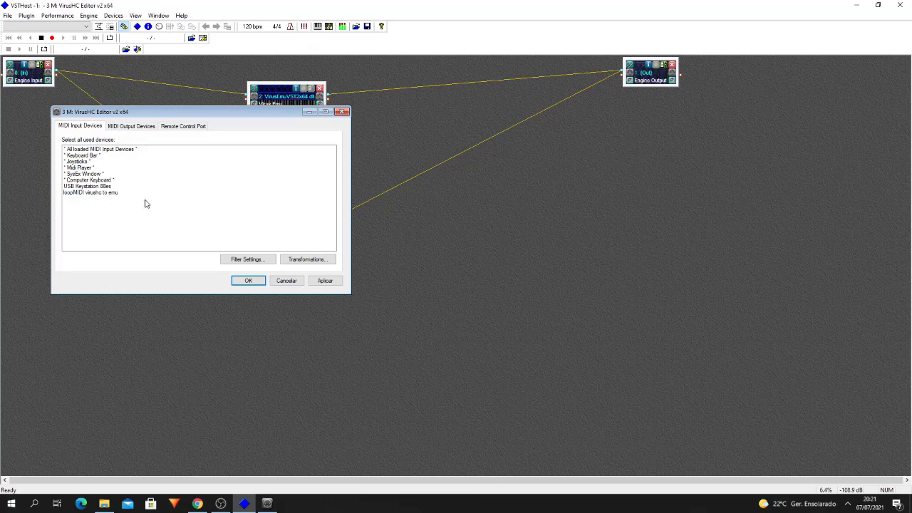
pyautogui.click(130, 128)
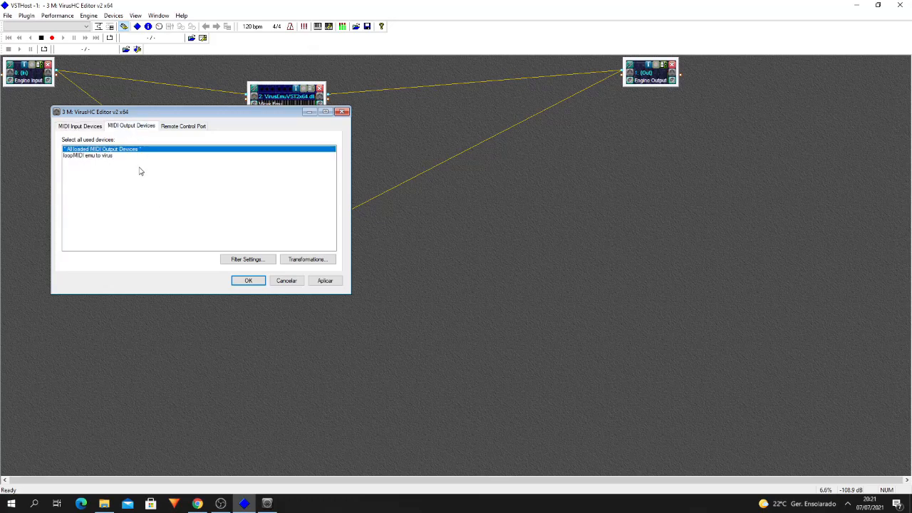
pyautogui.click(122, 150)
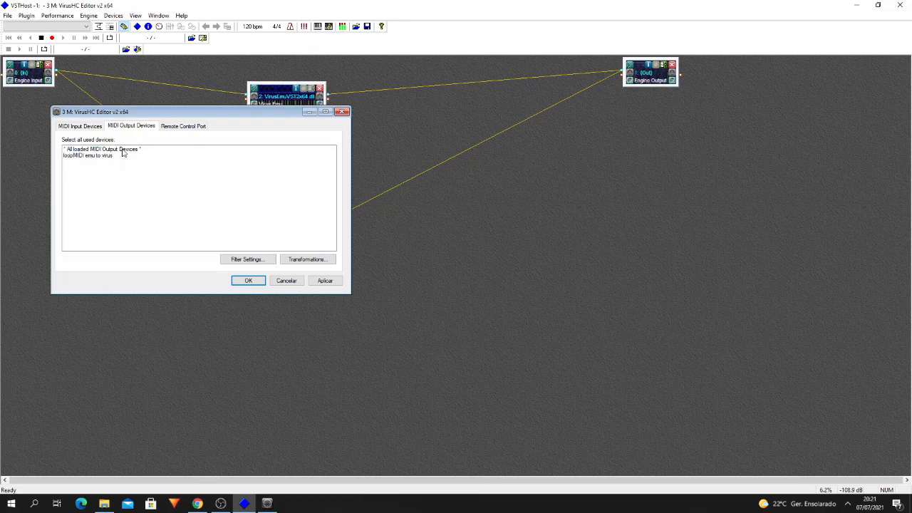
pyautogui.click(325, 280)
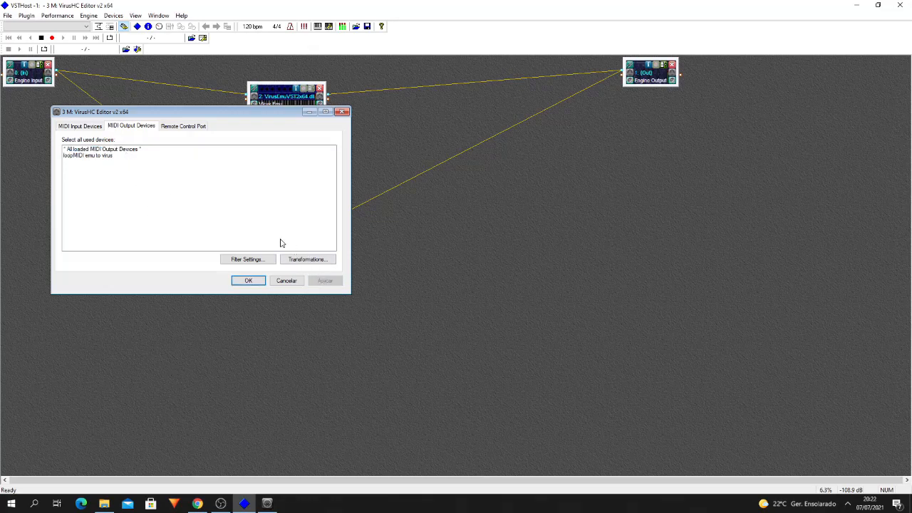
pyautogui.click(249, 279)
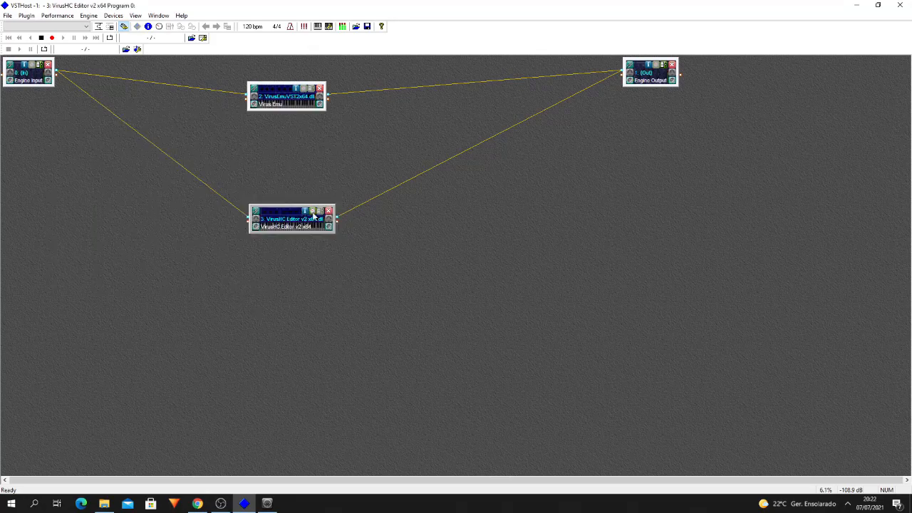
# Step: Open the VirusHC Editor plugin window, move it higher on the workspace, and set the model to Virus B-range
pyautogui.click(314, 214)
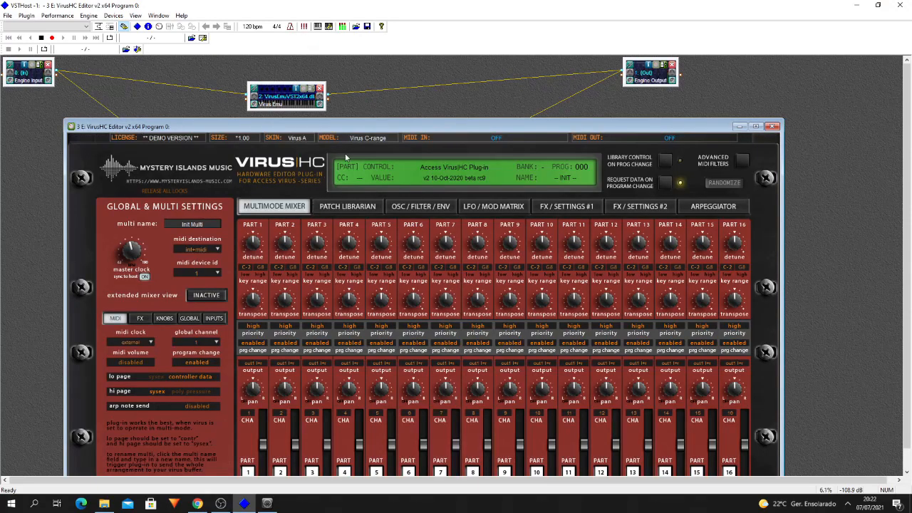
pyautogui.moveTo(349, 118); pyautogui.dragTo(338, 80)
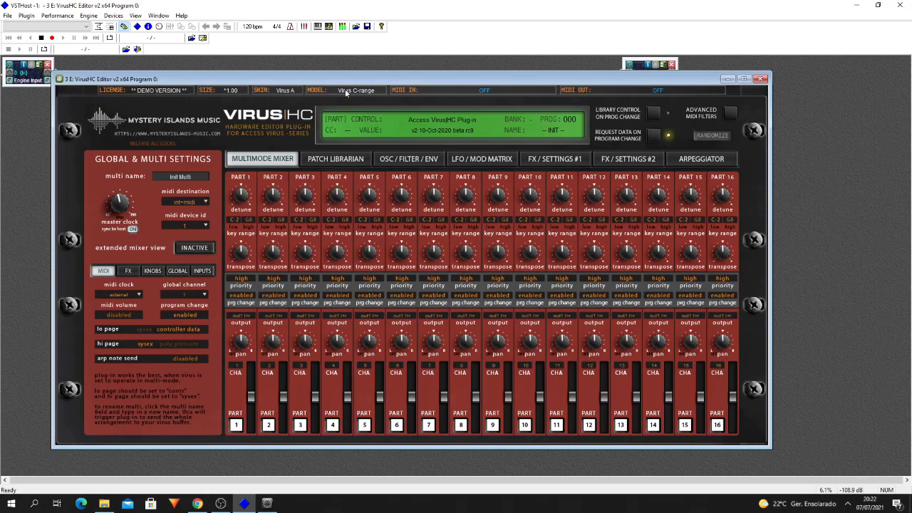
pyautogui.click(346, 93)
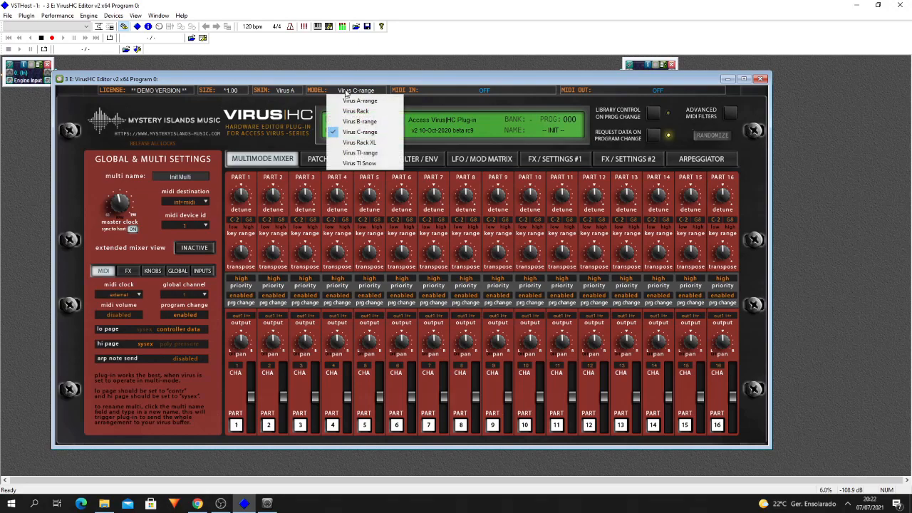
pyautogui.click(356, 122)
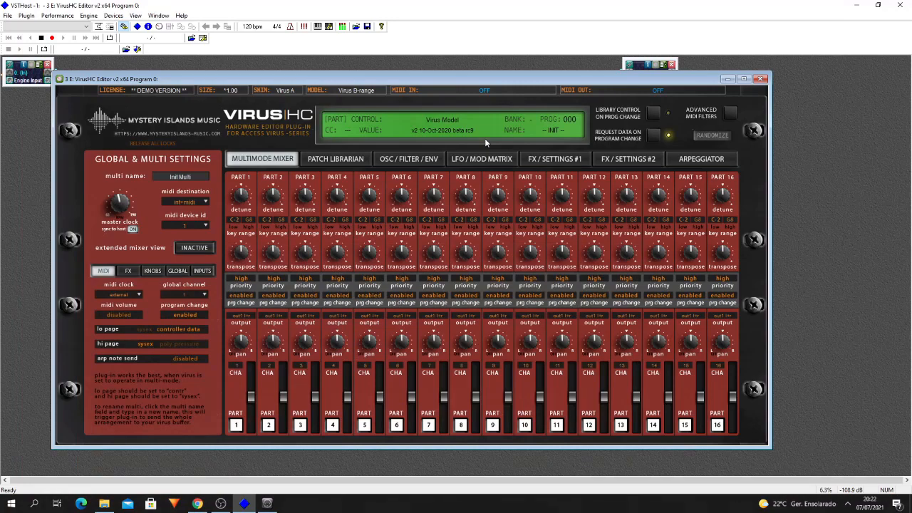
# Step: Set the VirusHC Editor's MIDI input to loopMIDI emu to virus and its MIDI output to loopMIDI virushc to emu
pyautogui.click(484, 90)
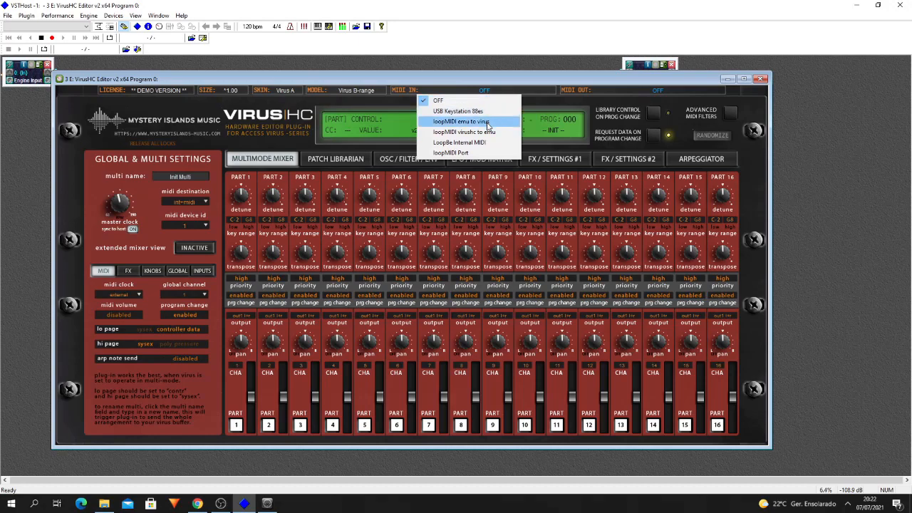
pyautogui.click(487, 122)
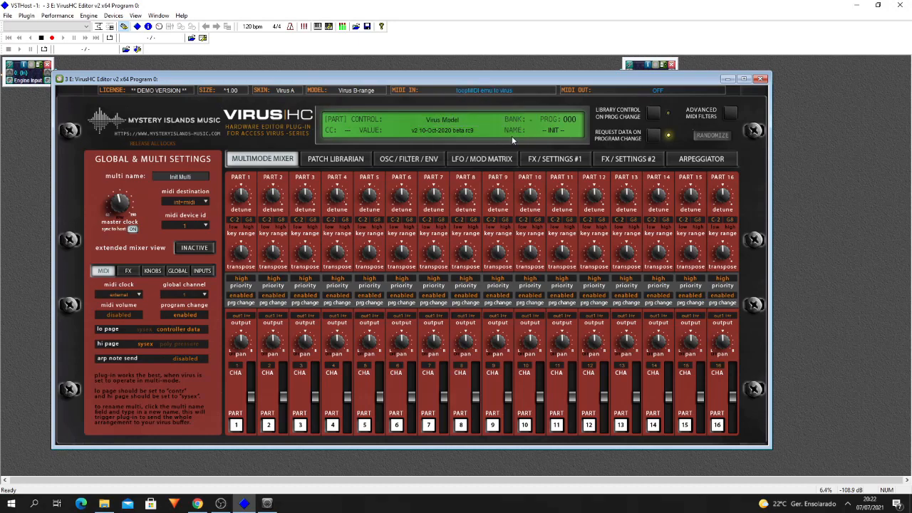
pyautogui.click(628, 89)
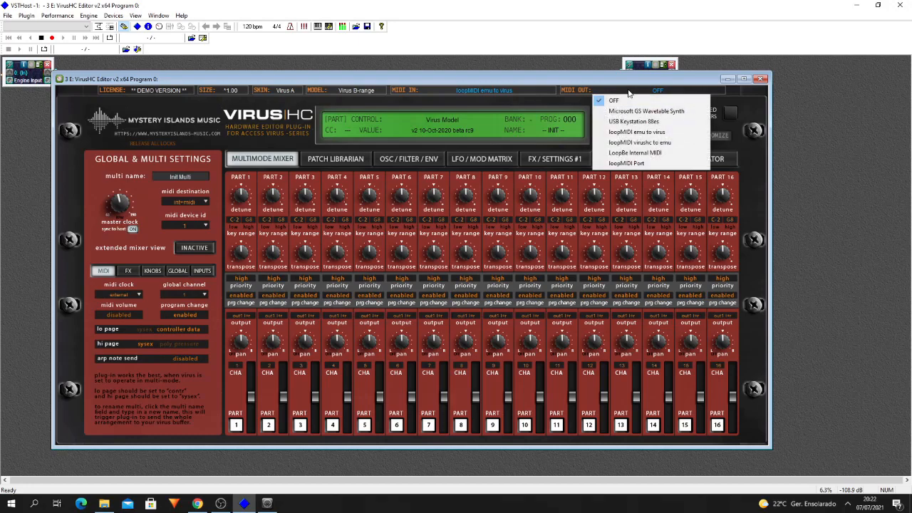
pyautogui.click(638, 143)
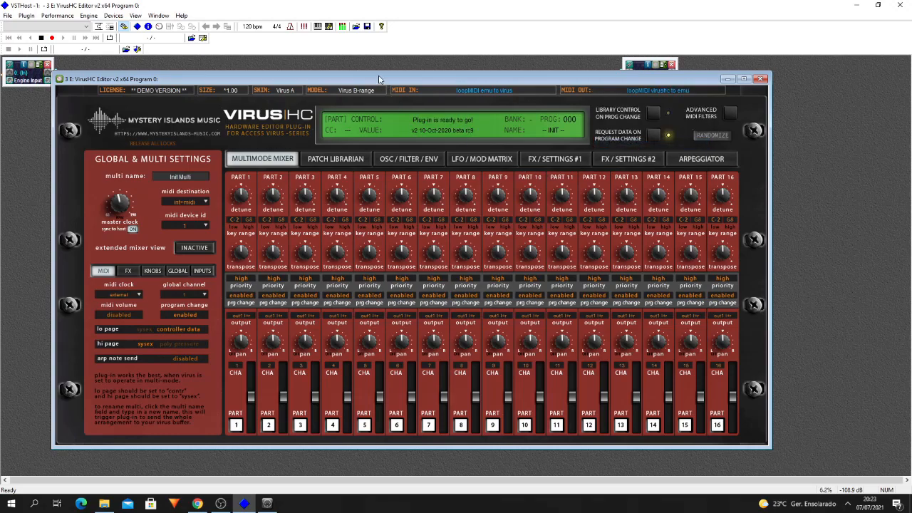
# Step: Open Virus Factory Bank A.MID in the patch librarian and load its first patch, AutoTknoBC, into part 1
pyautogui.moveTo(378, 79); pyautogui.dragTo(420, 85)
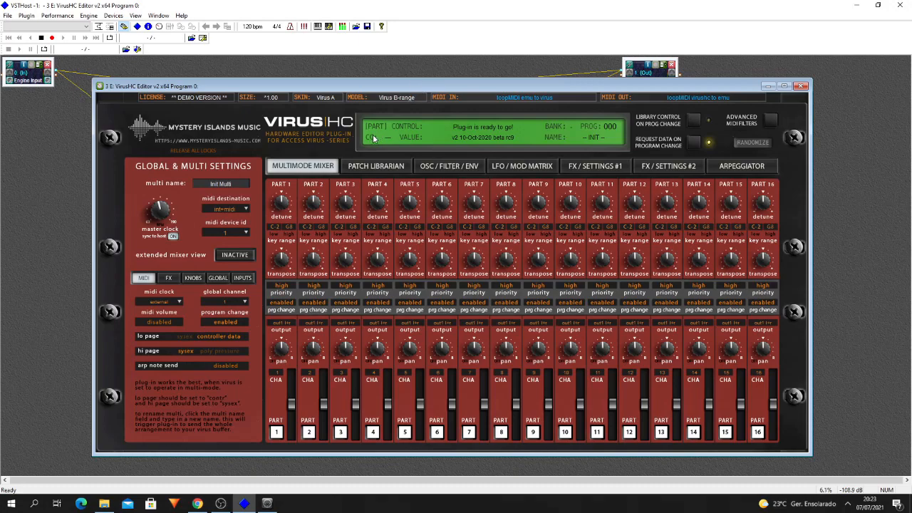
pyautogui.click(367, 168)
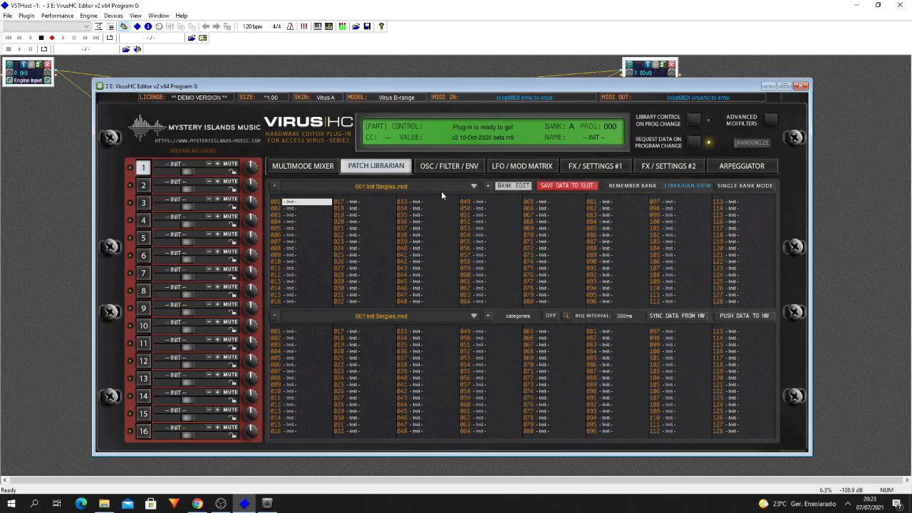
pyautogui.click(475, 186)
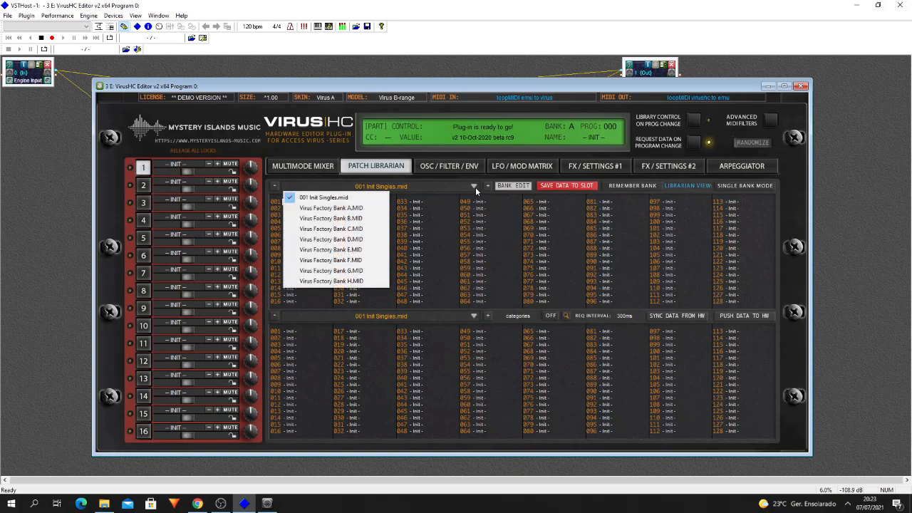
pyautogui.click(364, 208)
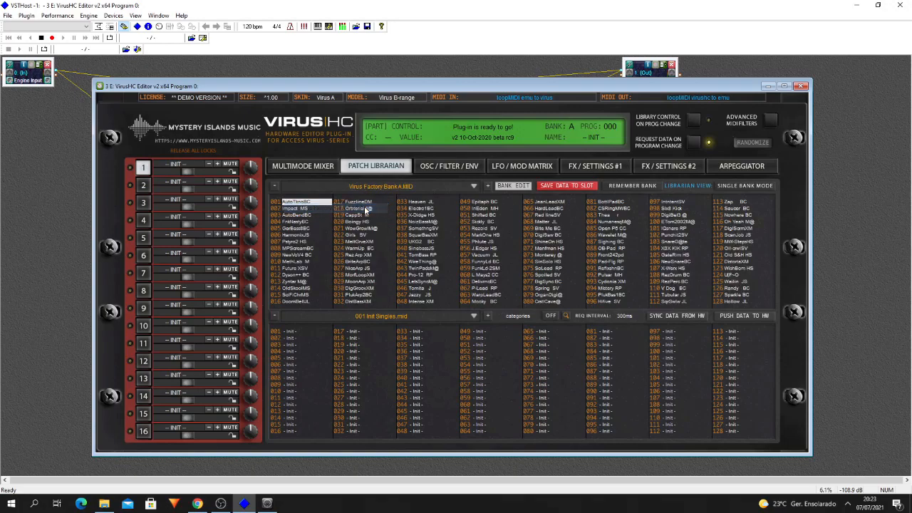
pyautogui.doubleClick(308, 206)
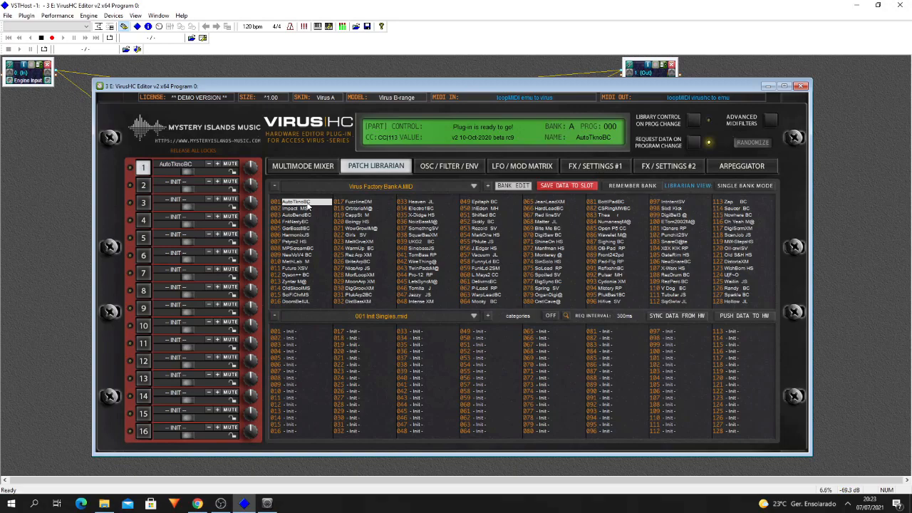
# Step: Adjust the filter 1 cutoff of the AutoTknoBC patch and set its filter 1 envelope amount to 57%
pyautogui.click(449, 165)
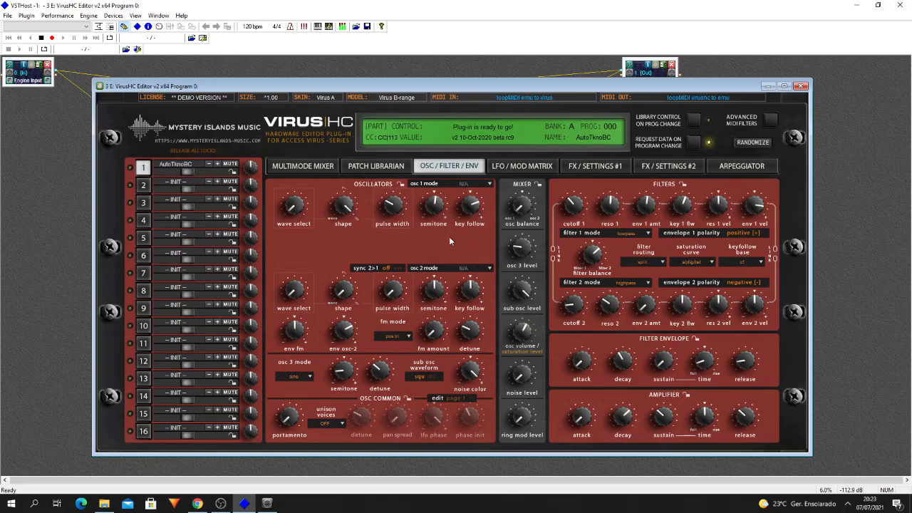
pyautogui.click(574, 200)
pyautogui.moveTo(574, 200)
pyautogui.mouseDown()
pyautogui.moveTo(585, 233)
pyautogui.moveTo(574, 193)
pyautogui.moveTo(580, 207)
pyautogui.mouseUp()
pyautogui.moveTo(643, 203)
pyautogui.mouseDown()
pyautogui.moveTo(646, 175)
pyautogui.moveTo(645, 205)
pyautogui.mouseUp()
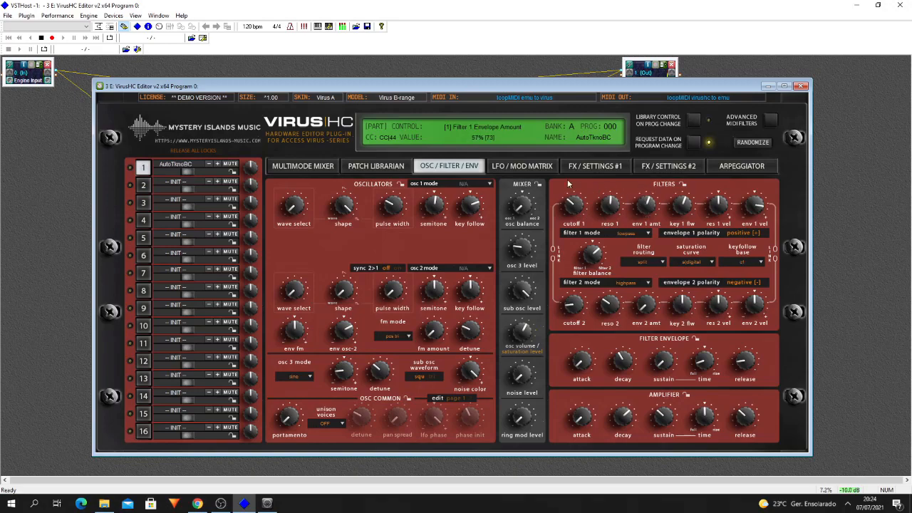
# Step: Turn the patch's delay/reverb mix fully down, set its chorus mix to 0%, and return to the multimode mixer
pyautogui.click(577, 168)
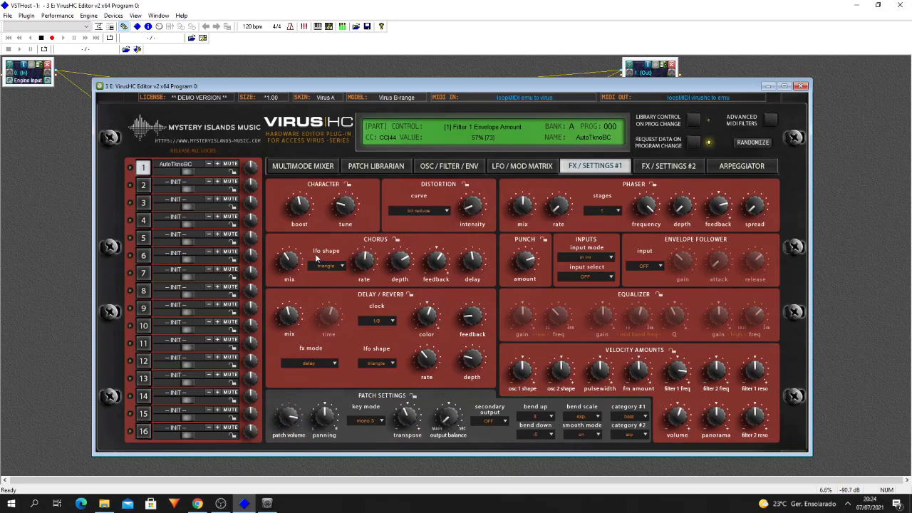
pyautogui.moveTo(294, 320); pyautogui.dragTo(306, 346)
pyautogui.moveTo(296, 262); pyautogui.dragTo(327, 321)
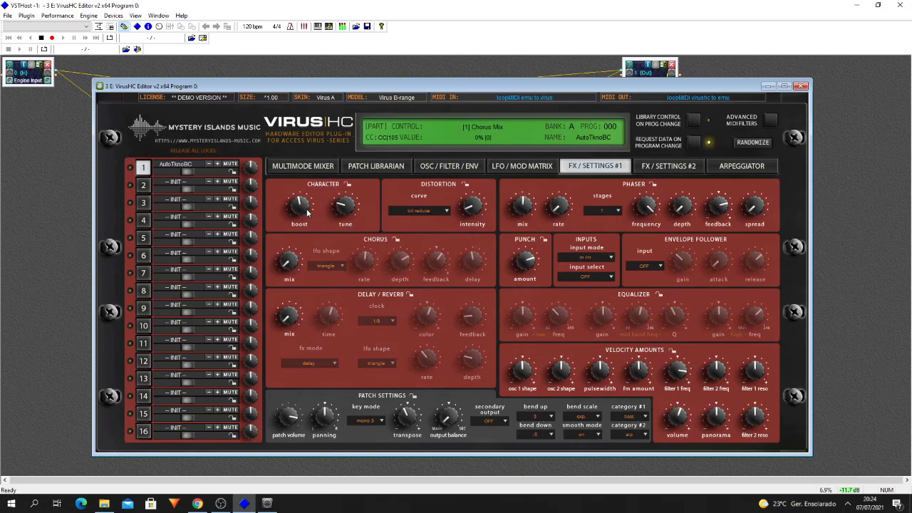
pyautogui.click(310, 166)
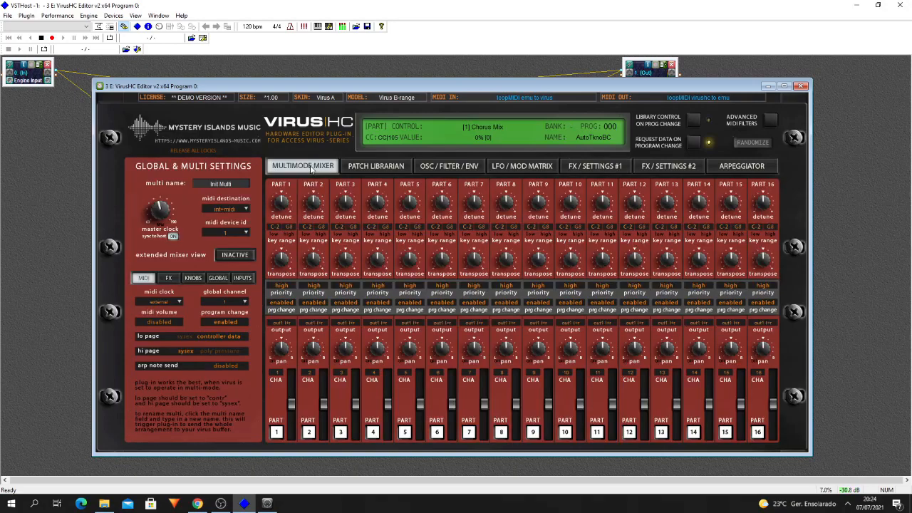